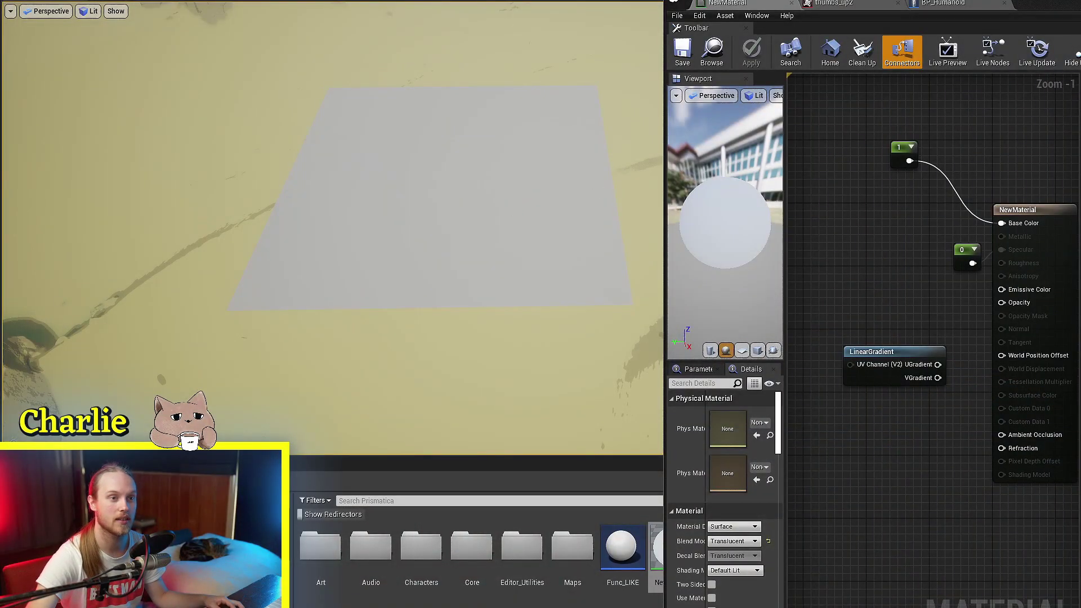
Connect the LinearGradient node's VGradient output to the material's Opacity input and move the node closer to the material
left_click(1044, 11)
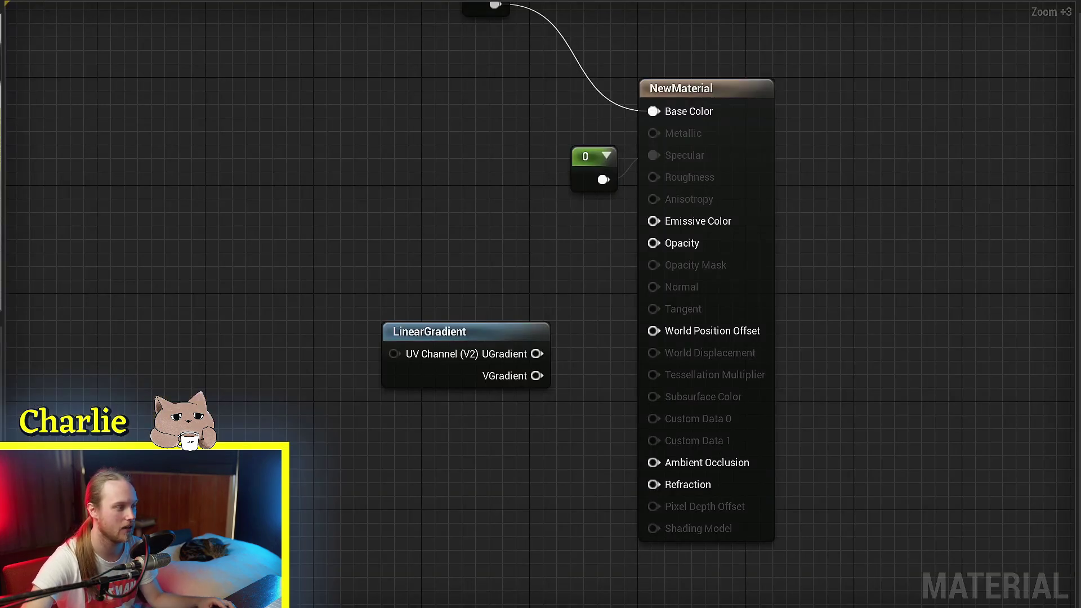
right_click_drag(484, 383, 386, 373)
scroll(362, 374, "up", 3)
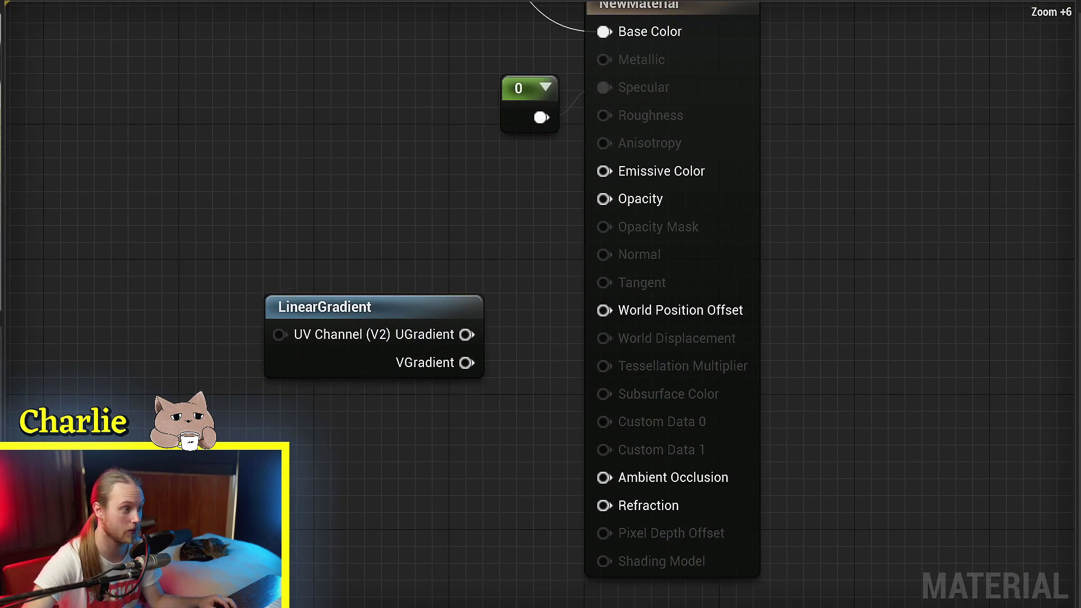
right_click_drag(190, 364, 412, 329)
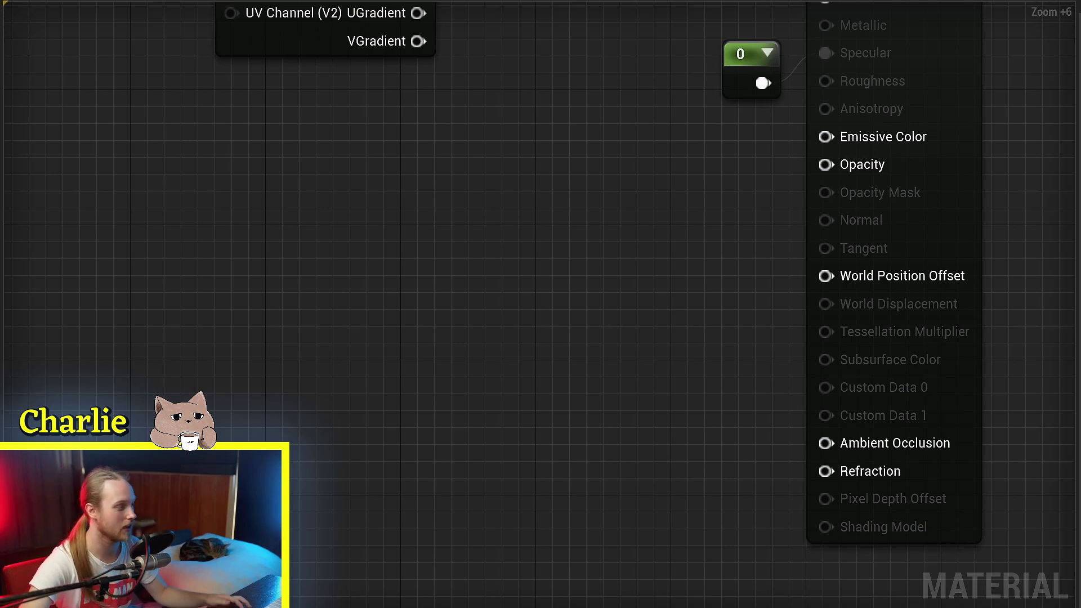
right_click_drag(428, 289, 326, 464)
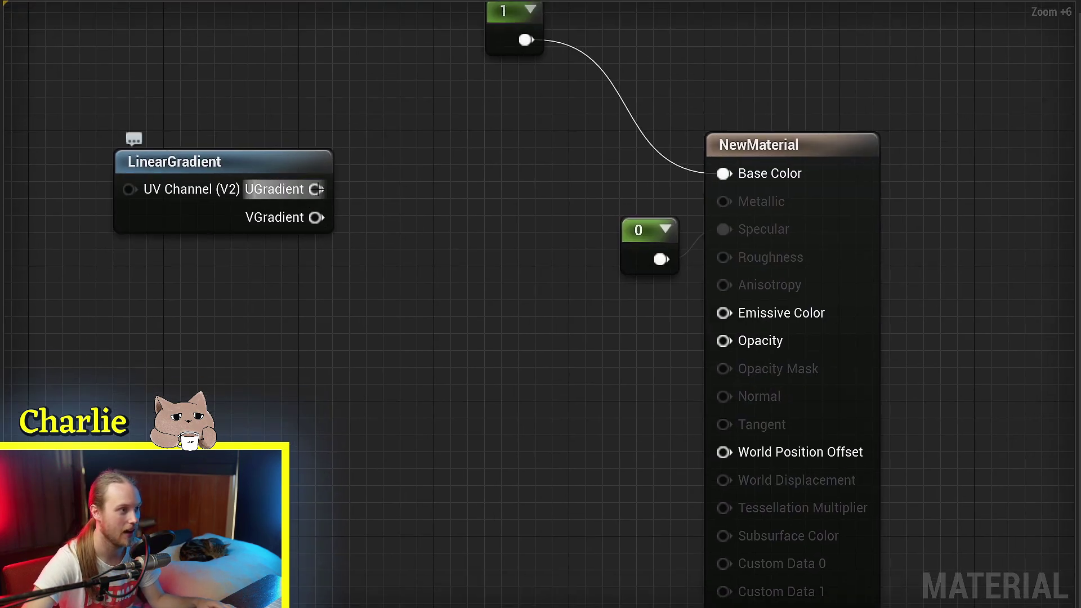
left_click_drag(316, 219, 723, 341)
left_click_drag(302, 188, 505, 306)
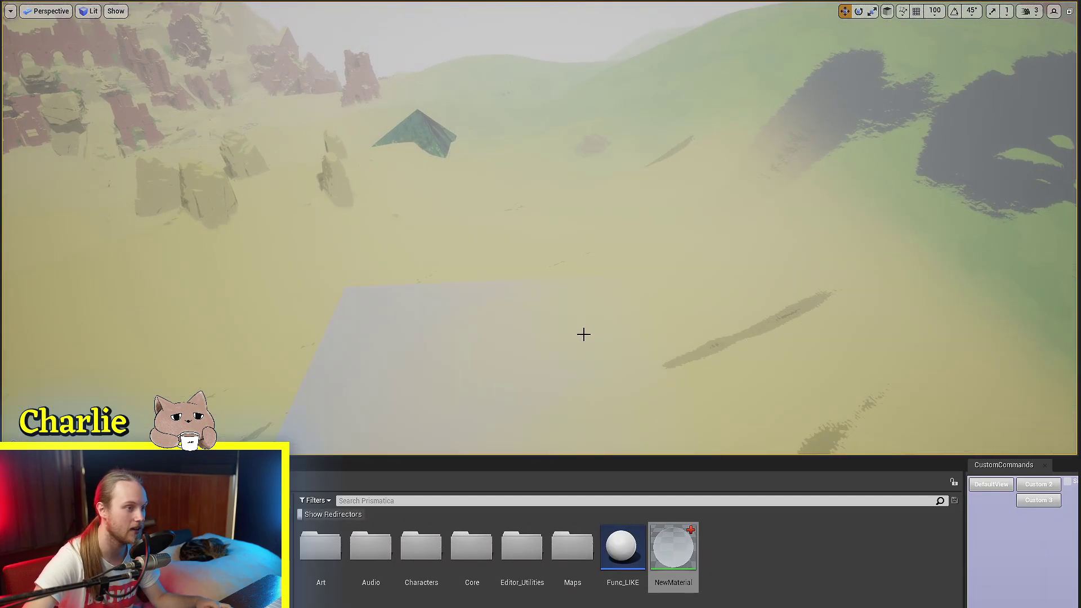
Inspect the translucent gradient plane's shader complexity in the level viewport and return the viewport to Lit
right_click_drag(584, 321, 620, 389)
left_click(631, 311)
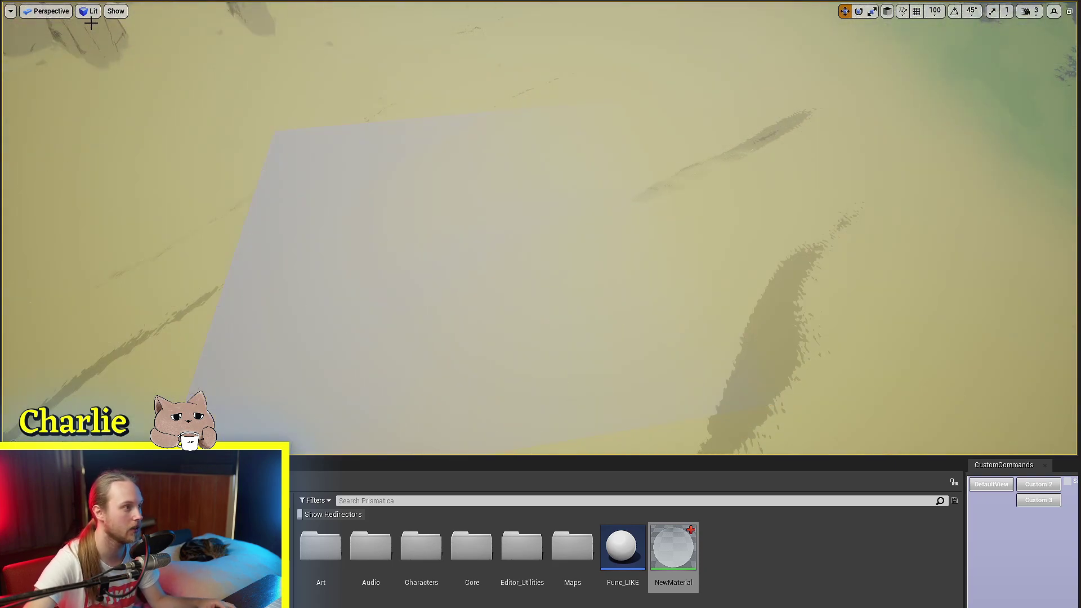
left_click(116, 11)
mouse_move(90, 15)
mouse_move(106, 134)
left_click(222, 178)
right_click_drag(539, 228, 539, 227)
left_click(117, 11)
left_click(140, 47)
right_click_drag(495, 343, 495, 343)
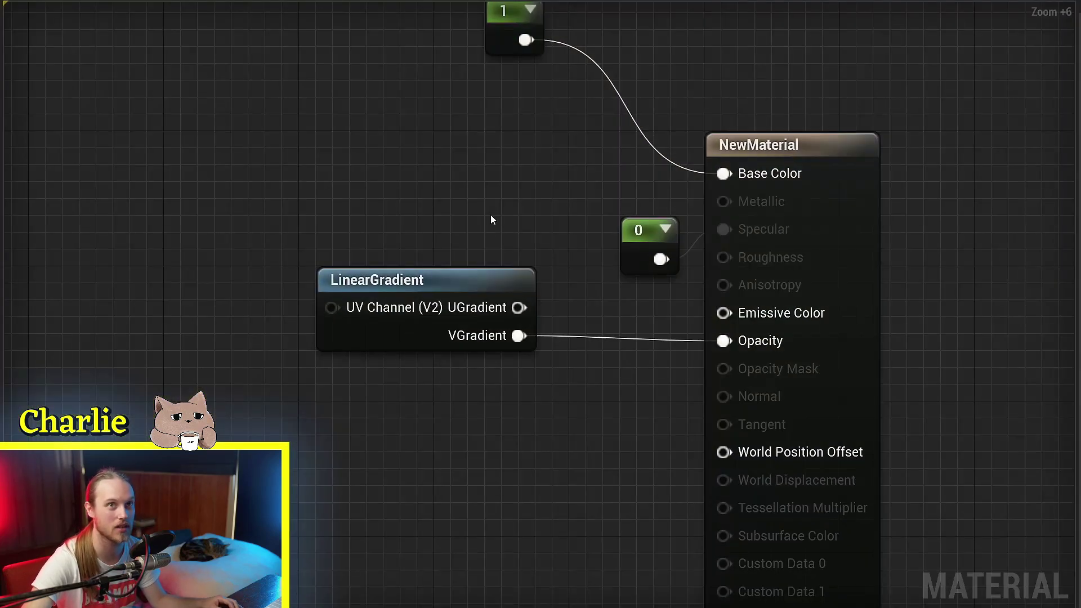
Add a DitherTemporalAA node fed by the LinearGradient's VGradient output and save the material
right_click_drag(491, 215, 365, 172)
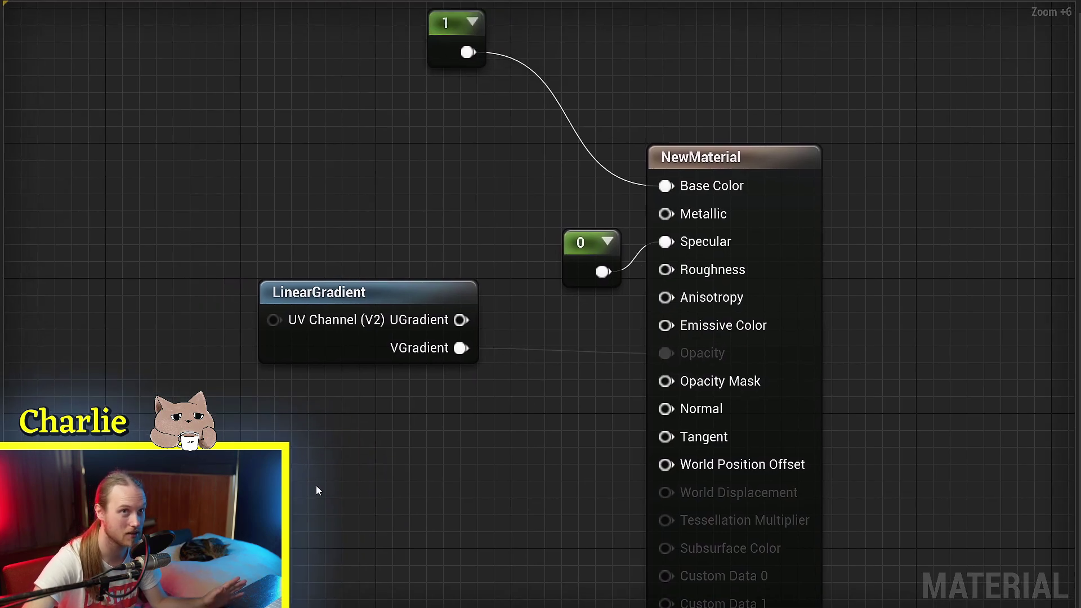
right_click_drag(317, 484, 394, 315)
left_click_drag(355, 288, 183, 329)
left_click_drag(299, 326, 404, 280)
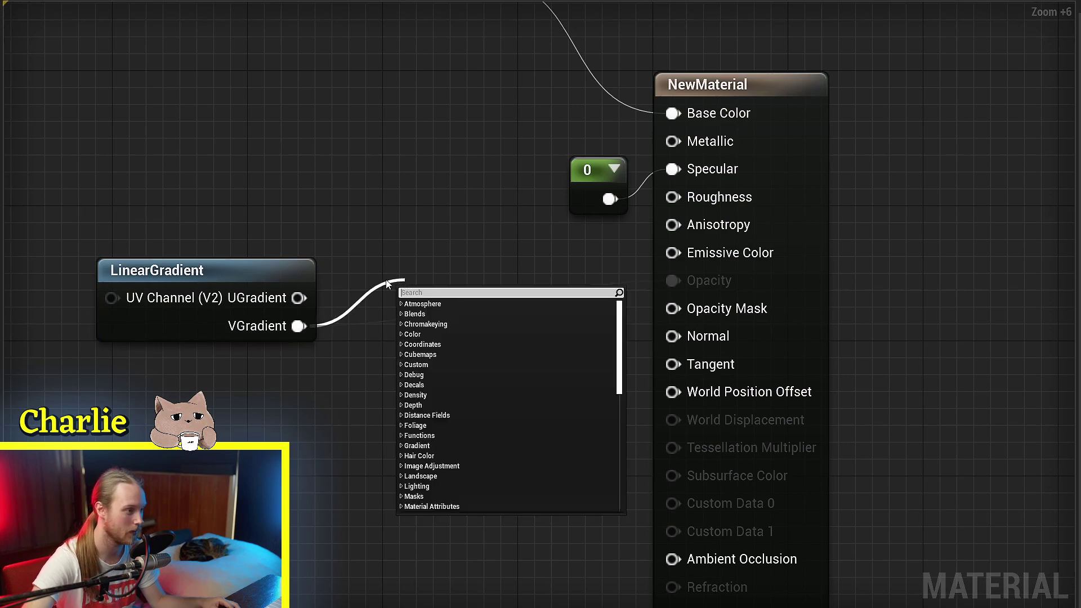
type("dither")
key("Return")
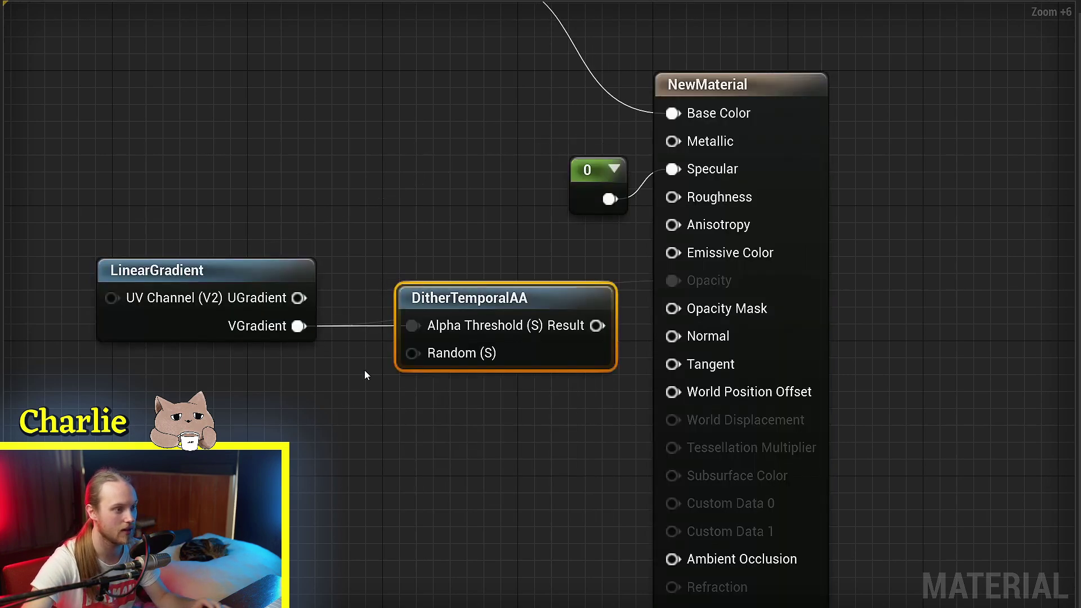
key("ctrl+s")
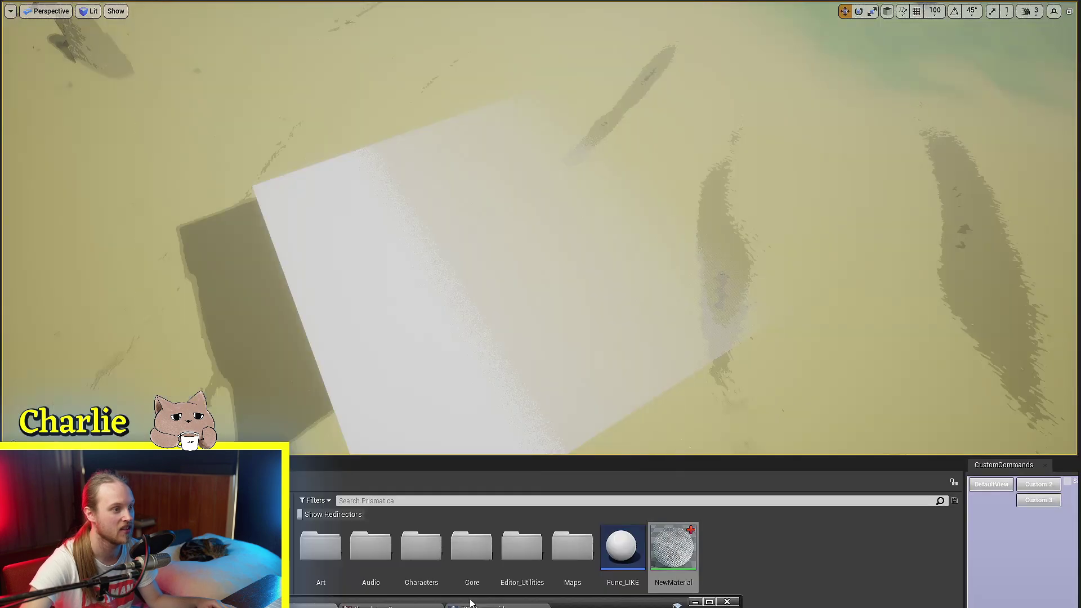
Examine the dithered fade across the plane in the level, from a distance and close up
right_click_drag(540, 225, 653, 344)
right_click_drag(685, 242, 695, 229)
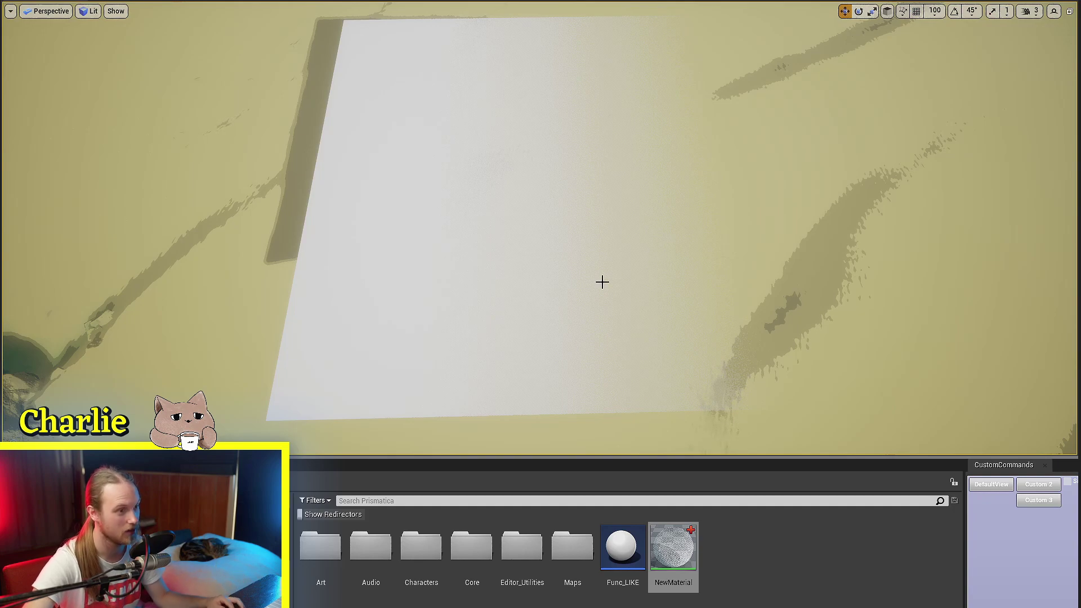
right_click_drag(596, 124, 599, 135)
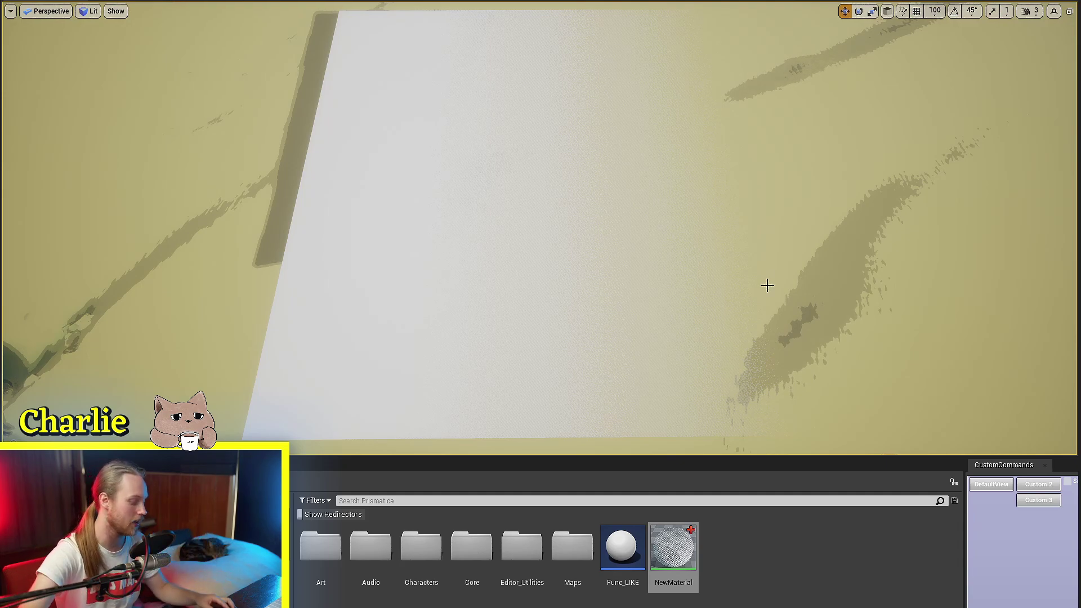
key("s")
right_click_drag(767, 286, 768, 285)
scroll(540, 226, "up", 10)
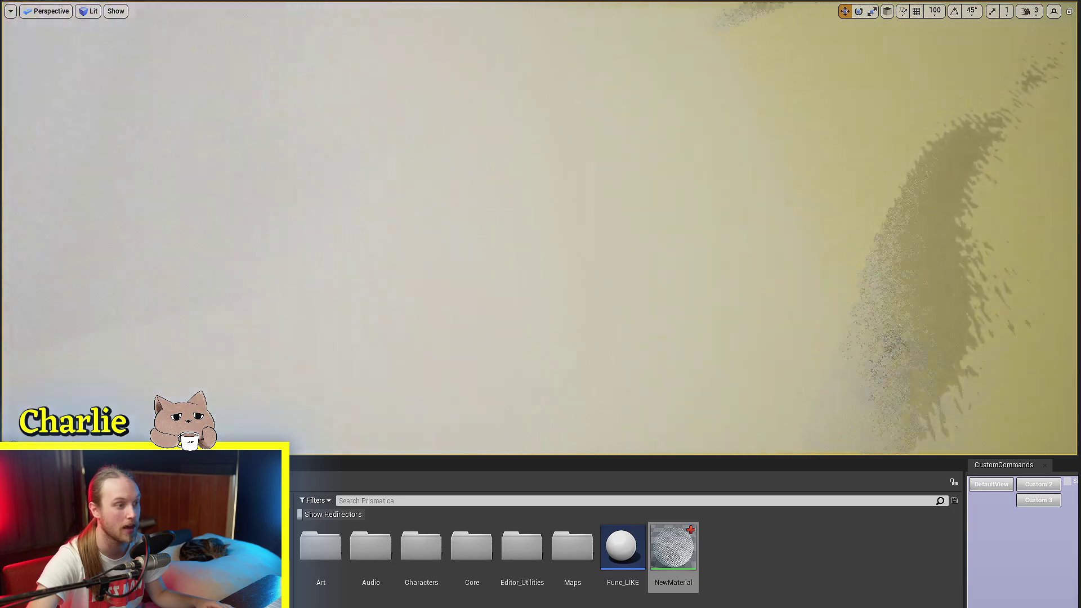
scroll(540, 225, "down", 5)
Inspect the dithered plane in the Shader Complexity view mode and return the viewport to Lit
left_click(89, 10)
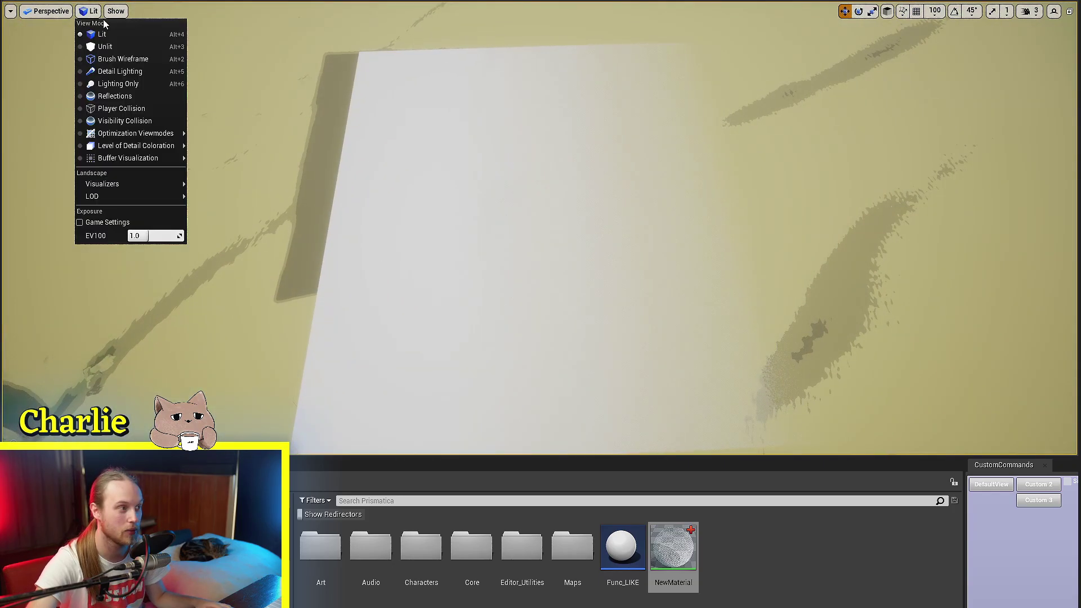
mouse_move(124, 132)
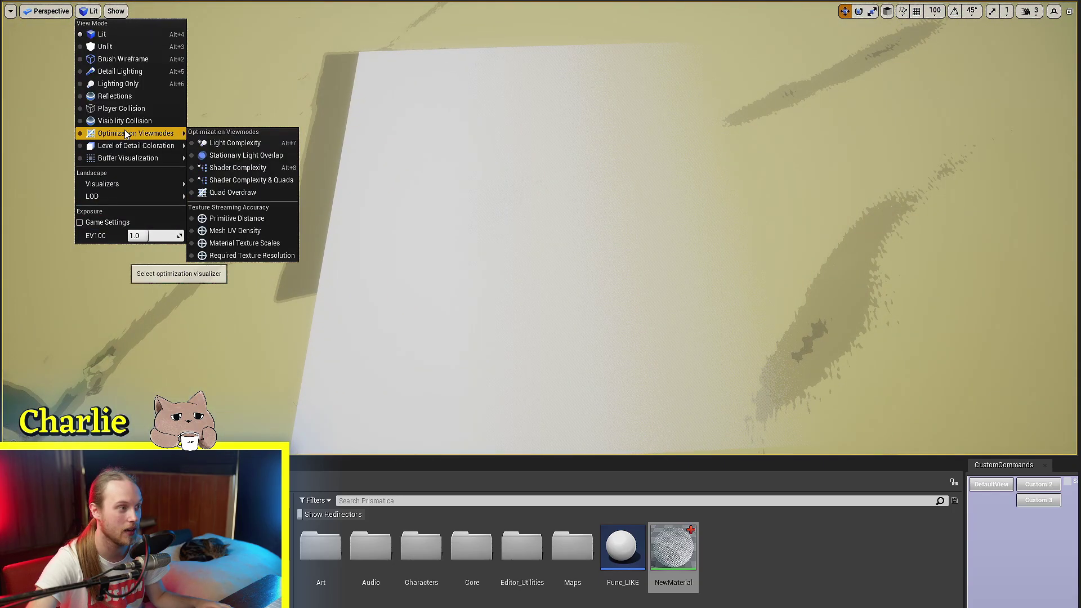
left_click(228, 167)
scroll(521, 387, "down", 2)
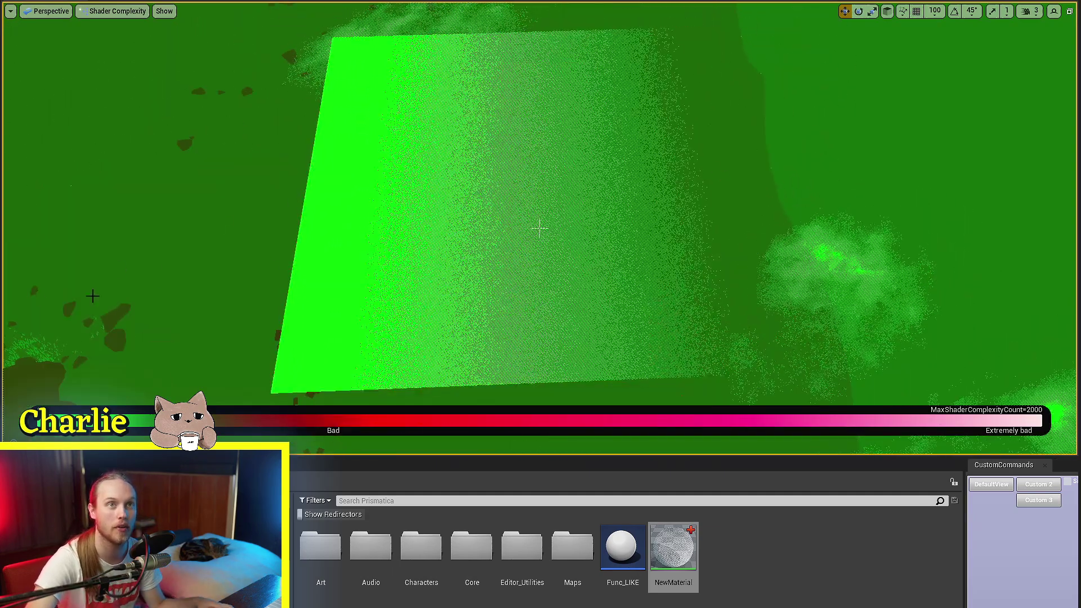
right_click_drag(956, 152, 980, 152)
key("w")
key("alt+4")
Examine the shadow that the dithered plane casts on the ground
right_click_drag(540, 228, 366, 293)
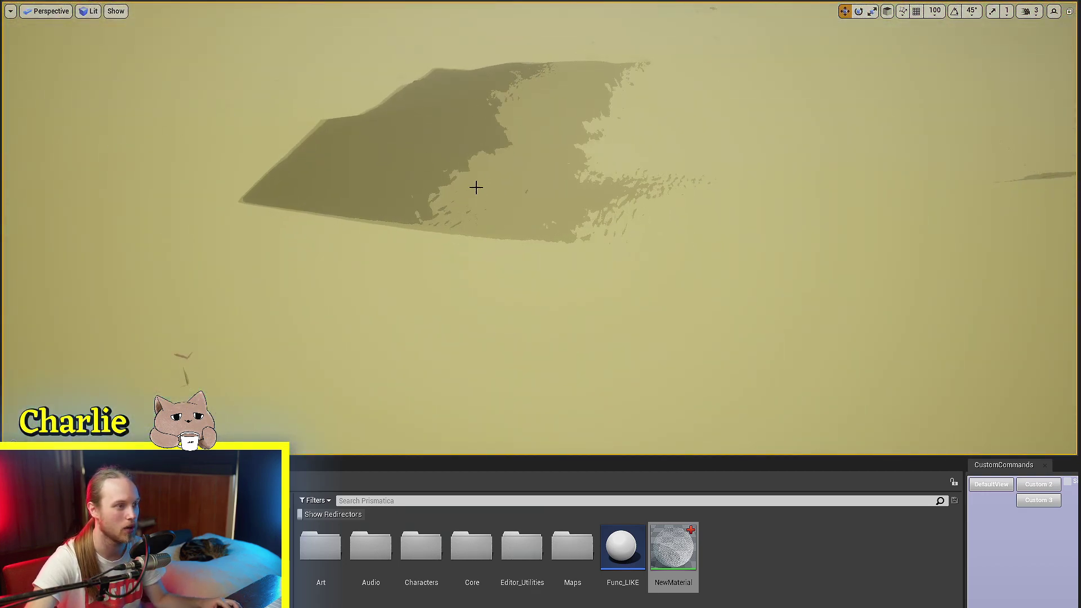
right_click_drag(476, 188, 559, 176)
right_click_drag(534, 233, 530, 233)
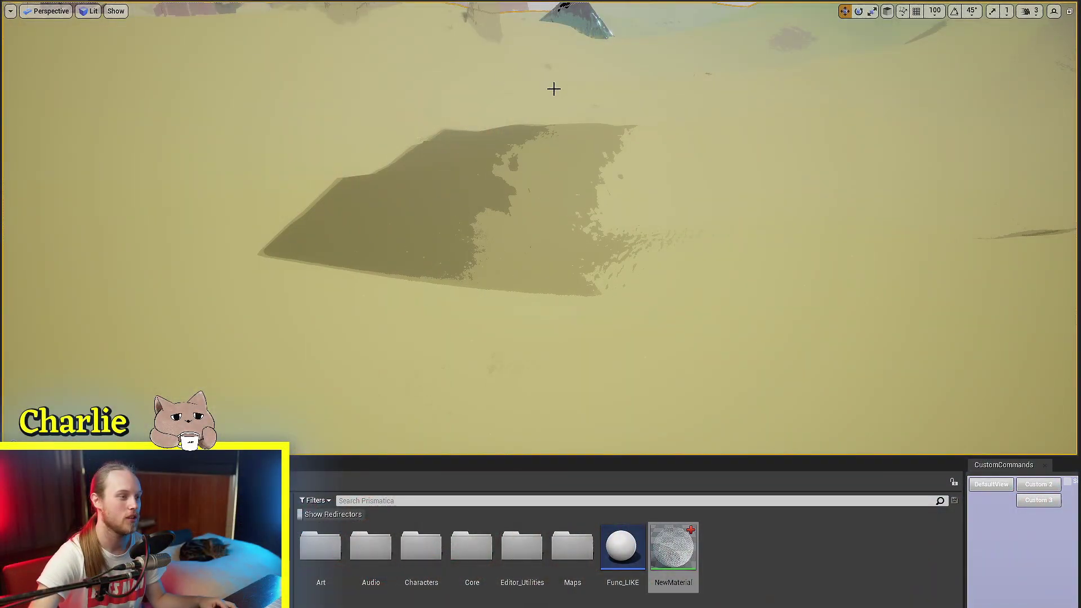
right_click_drag(568, 265, 572, 270)
left_click(572, 256)
key("Escape")
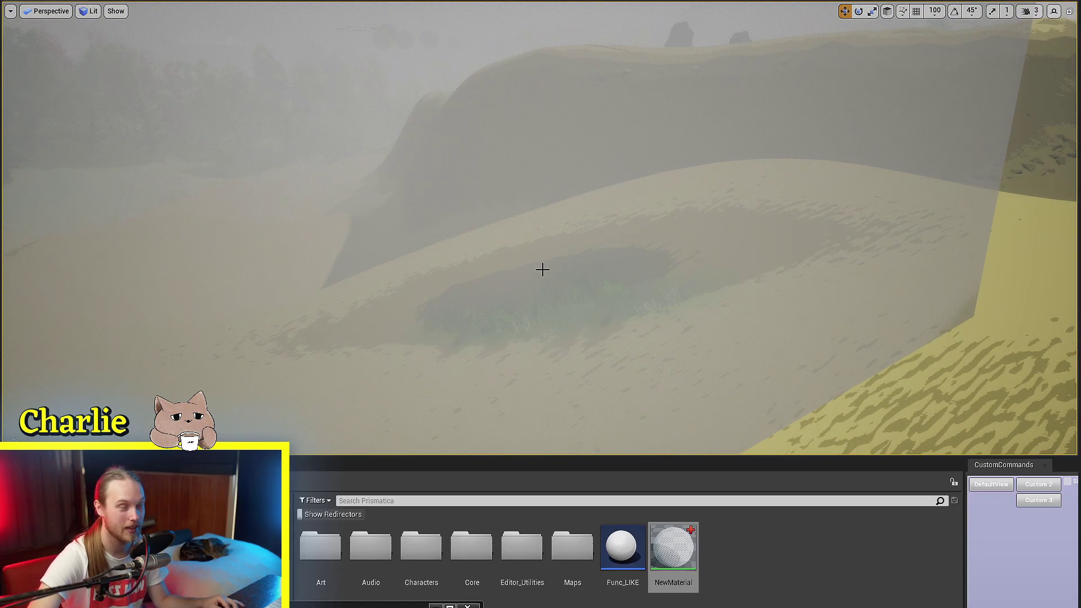
Examine how the dithering looks on the semi-transparent plane and on the waterfall effect while moving the camera
right_click_drag(541, 229, 512, 230)
right_click_drag(567, 259, 567, 259)
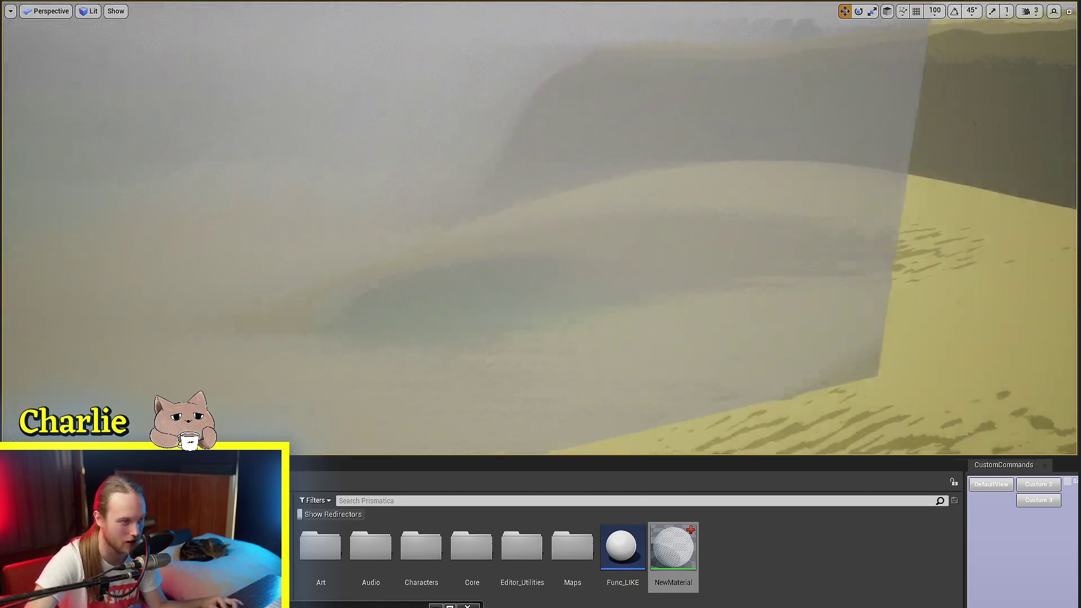
mouse_move(567, 259)
right_mouse_down()
mouse_move(642, 248)
mouse_move(567, 260)
right_mouse_up()
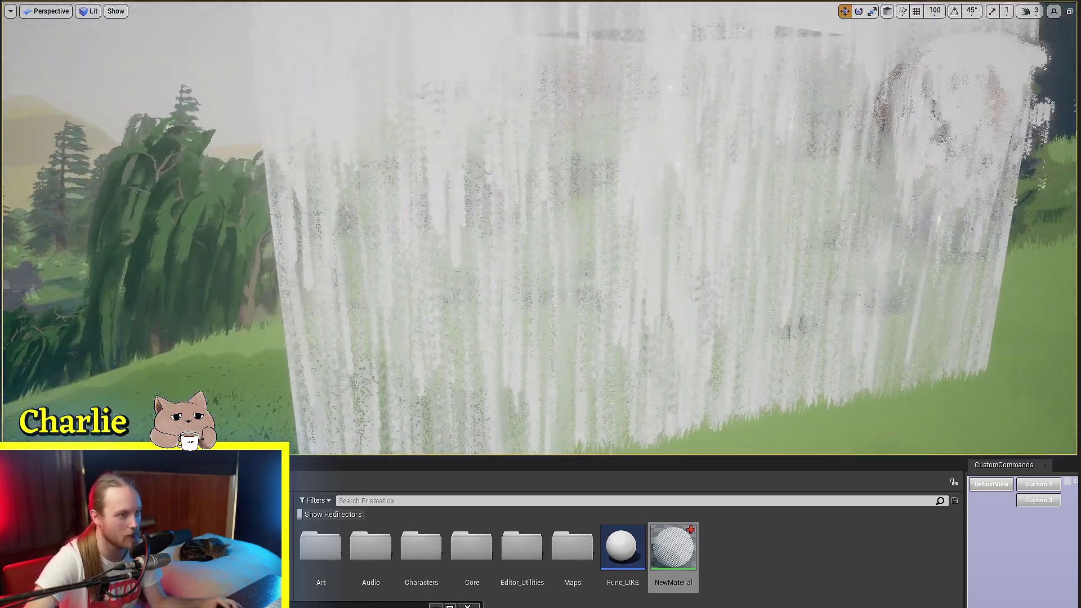
mouse_move(454, 164)
right_mouse_down()
mouse_move(507, 153)
mouse_move(461, 163)
right_mouse_up()
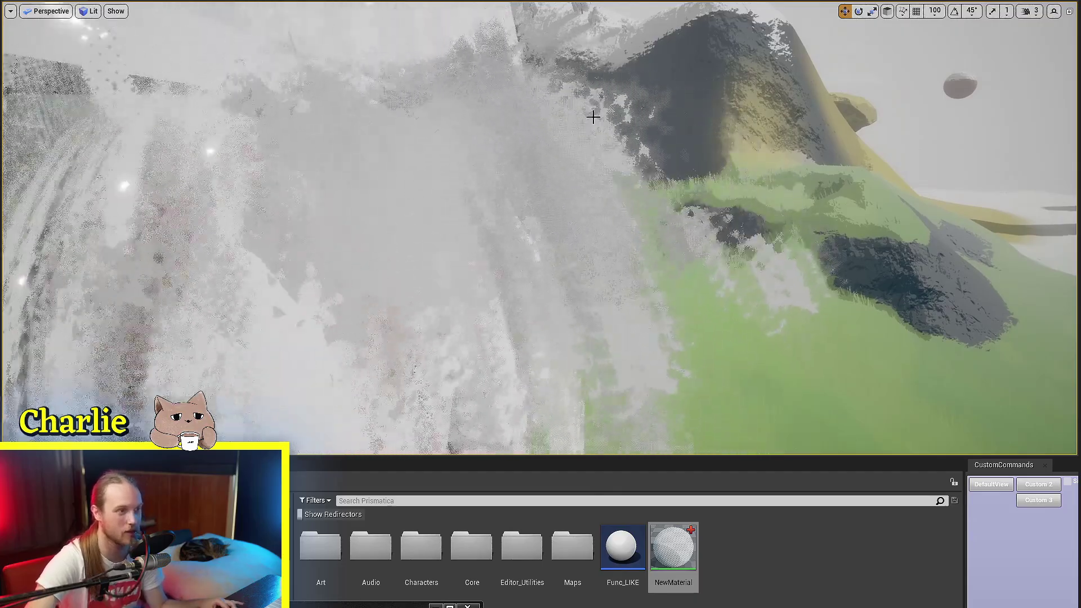
right_click_drag(608, 164, 600, 96)
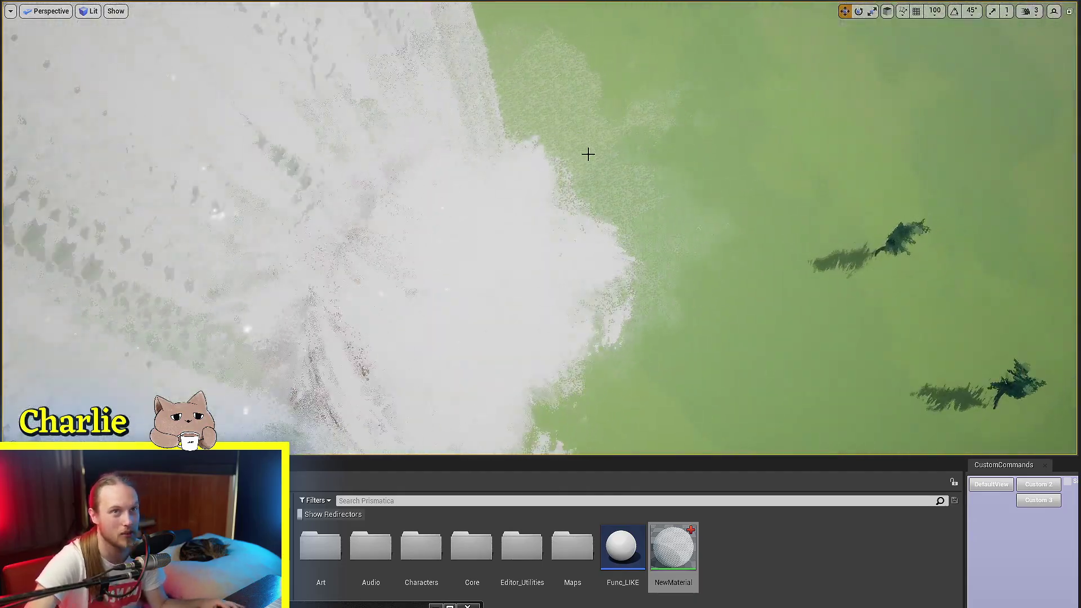
right_click_drag(575, 133, 574, 133)
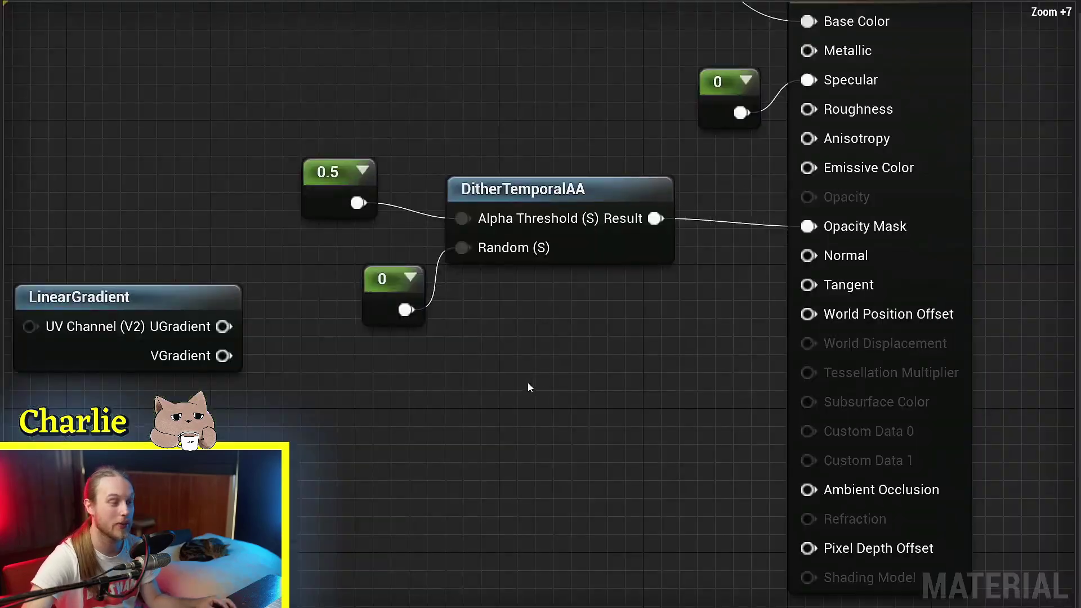
Reconnect the 0 constant to the Random input of DitherTemporalAA and reposition the constant below the node
right_click_drag(446, 358, 463, 395)
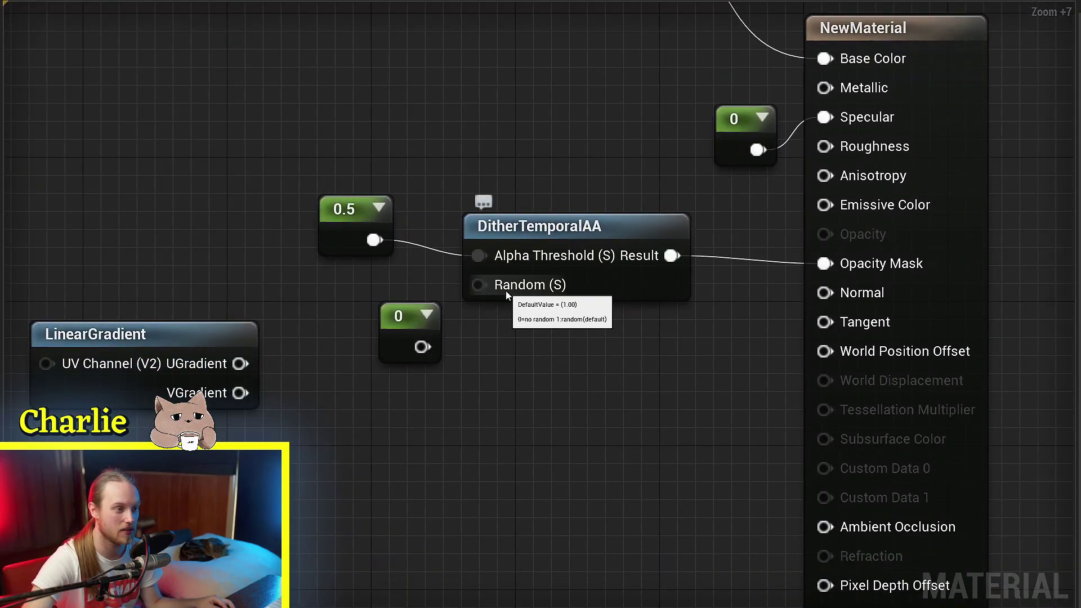
left_click_drag(417, 315, 353, 387)
left_click(410, 399)
left_click_drag(489, 327, 480, 286)
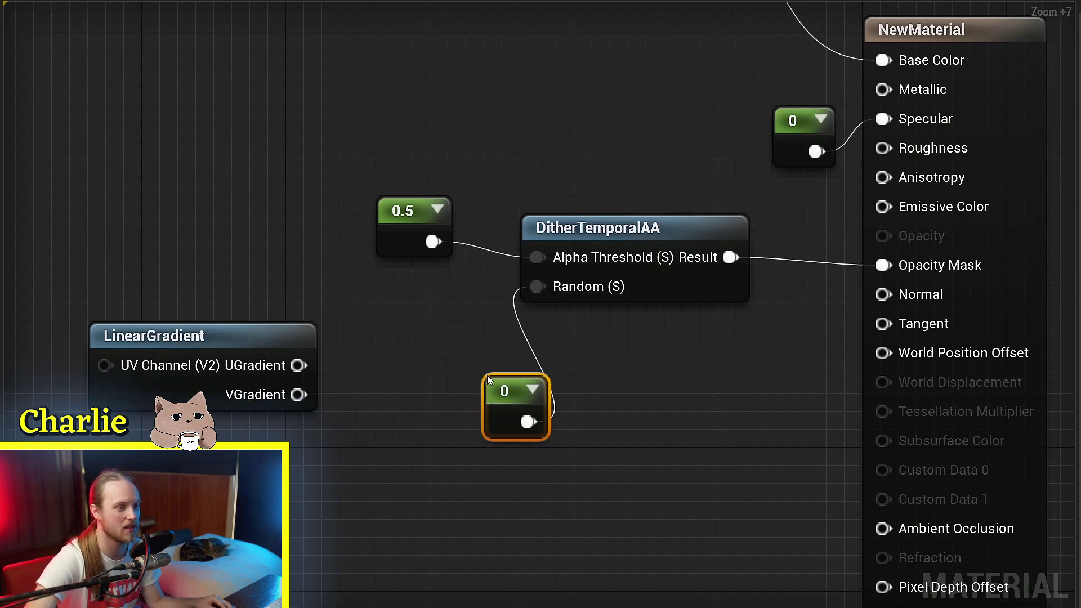
left_click_drag(493, 394, 531, 343)
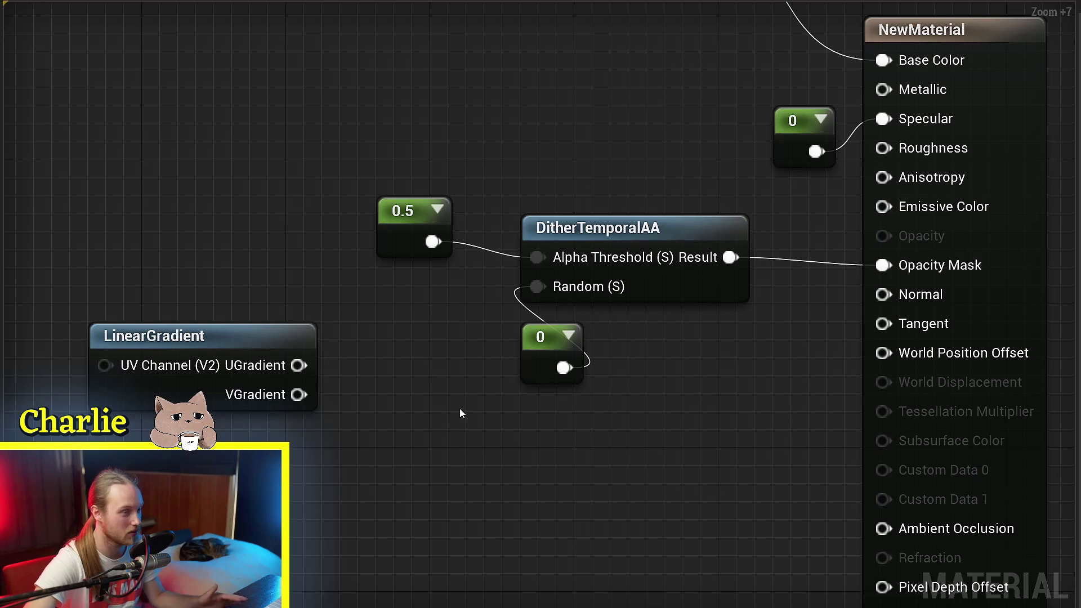
left_click_drag(533, 342, 370, 414)
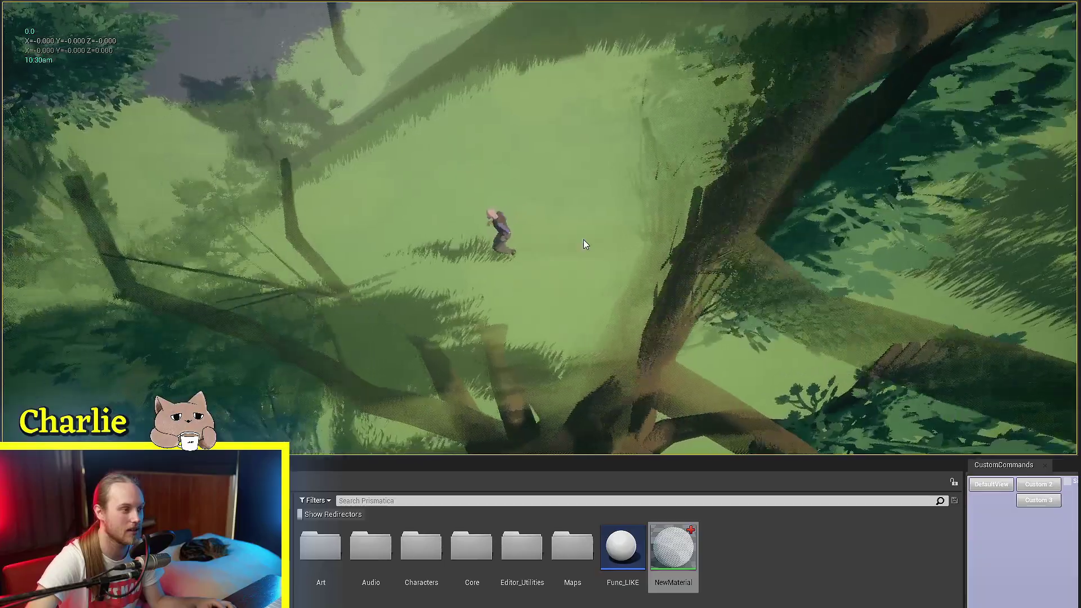
Stop the play session and look over the waterfall effect in the level
key("Escape")
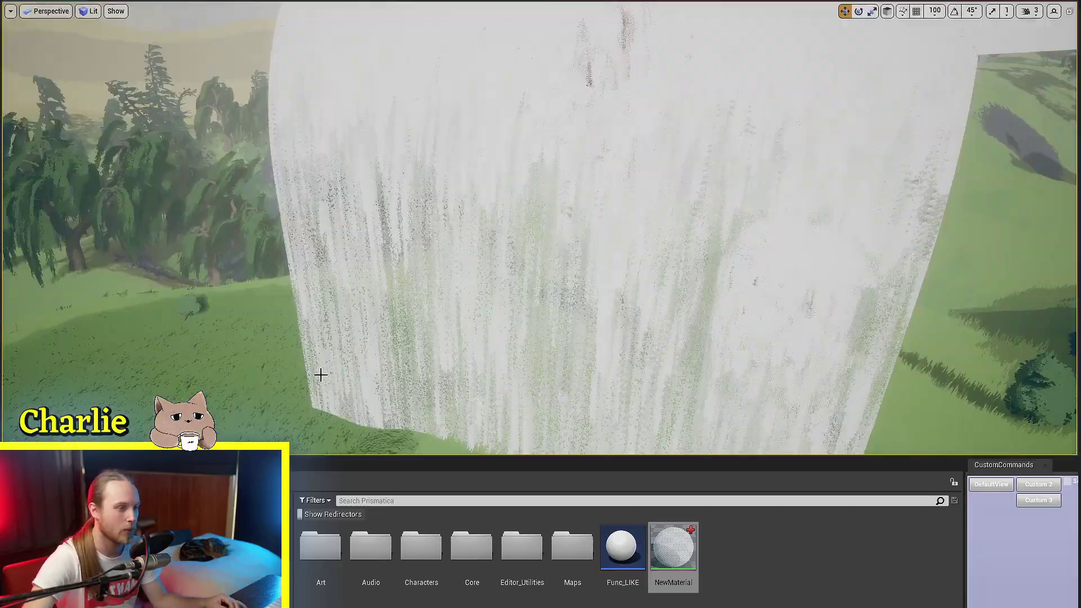
right_click_drag(337, 373, 388, 397)
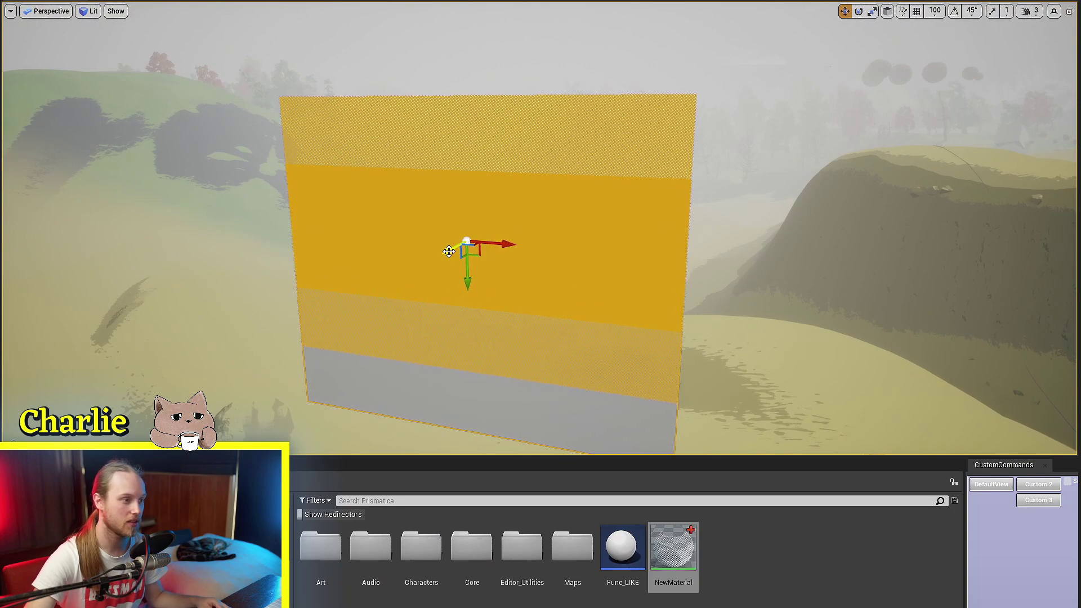
Duplicate the banded plane into several overlapping copies and view them layered one behind another
mouse_move(553, 217)
left_mouse_down("alt")
mouse_move(497, 204)
mouse_move(552, 217)
left_mouse_up("alt")
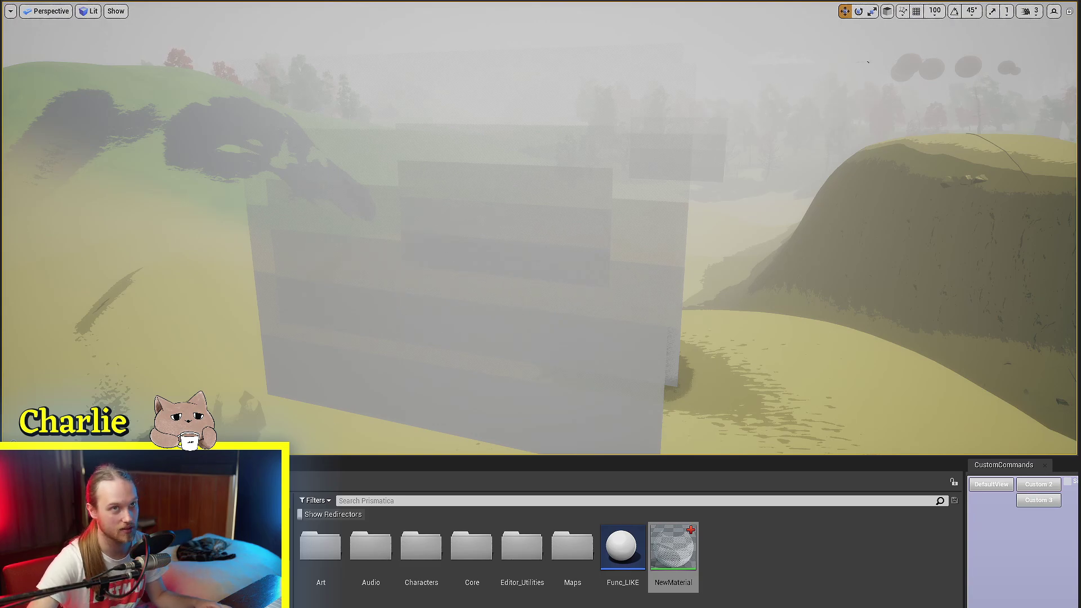
right_click_drag(540, 228, 539, 270)
key("w")
right_click_drag(210, 372, 209, 321)
key("s")
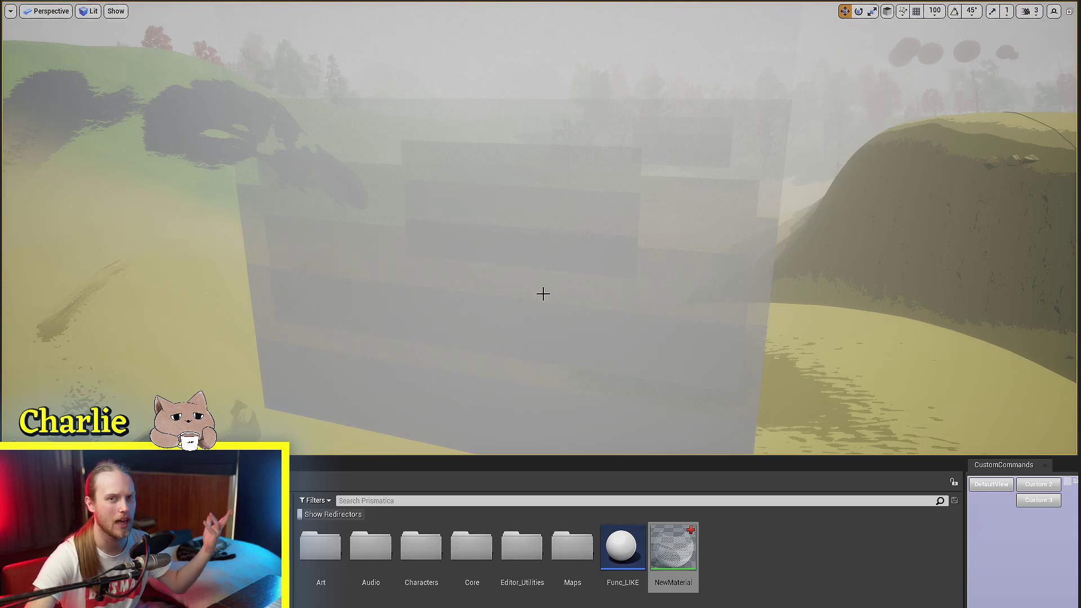
Switch the viewport to the Shader Complexity view mode and inspect the overlapping planes
left_click(89, 11)
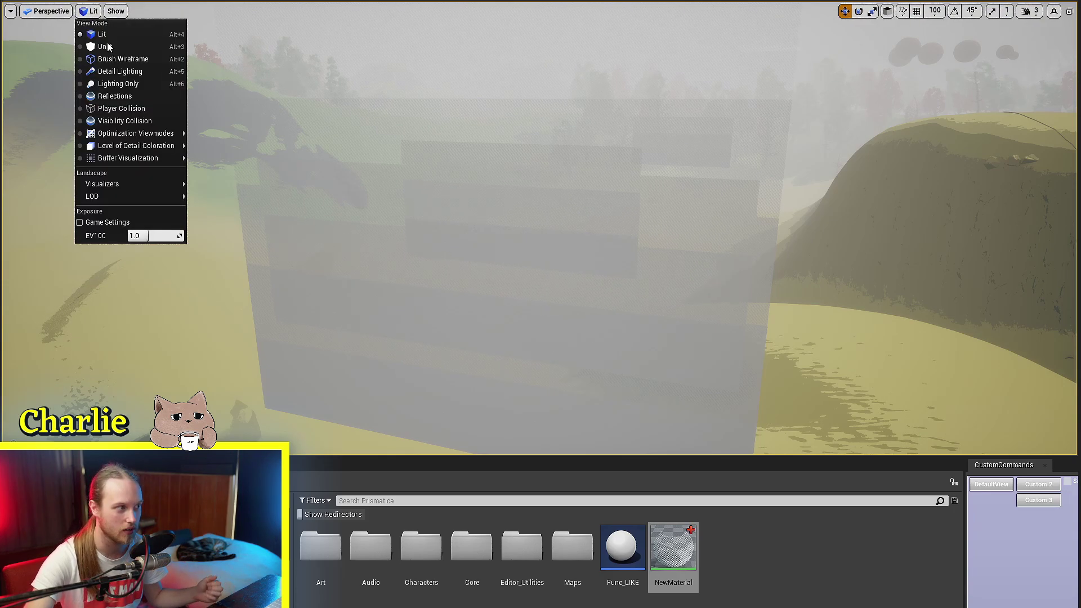
mouse_move(137, 132)
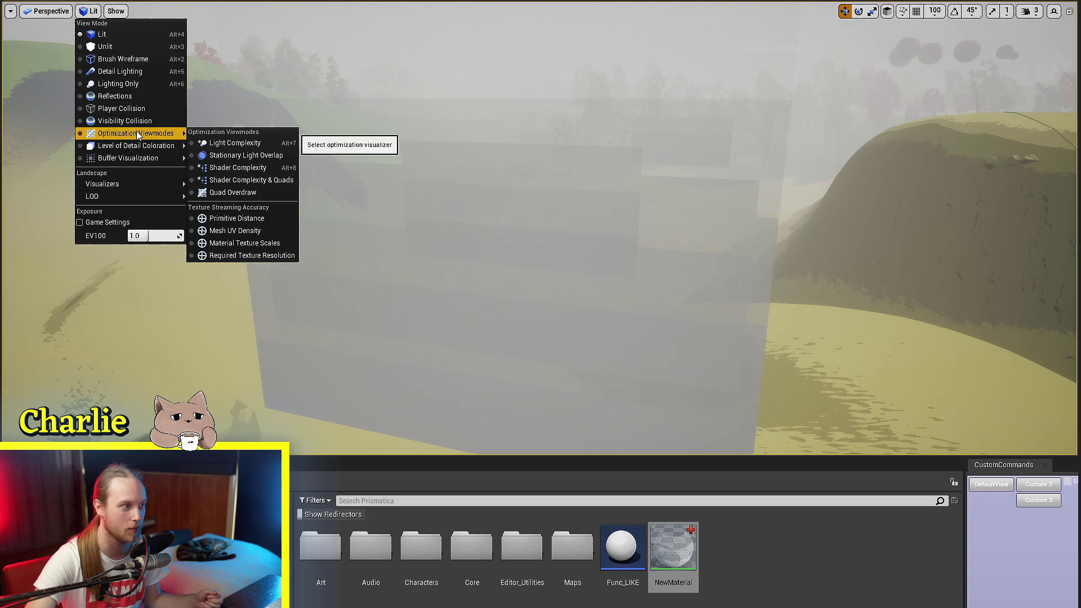
left_click(222, 168)
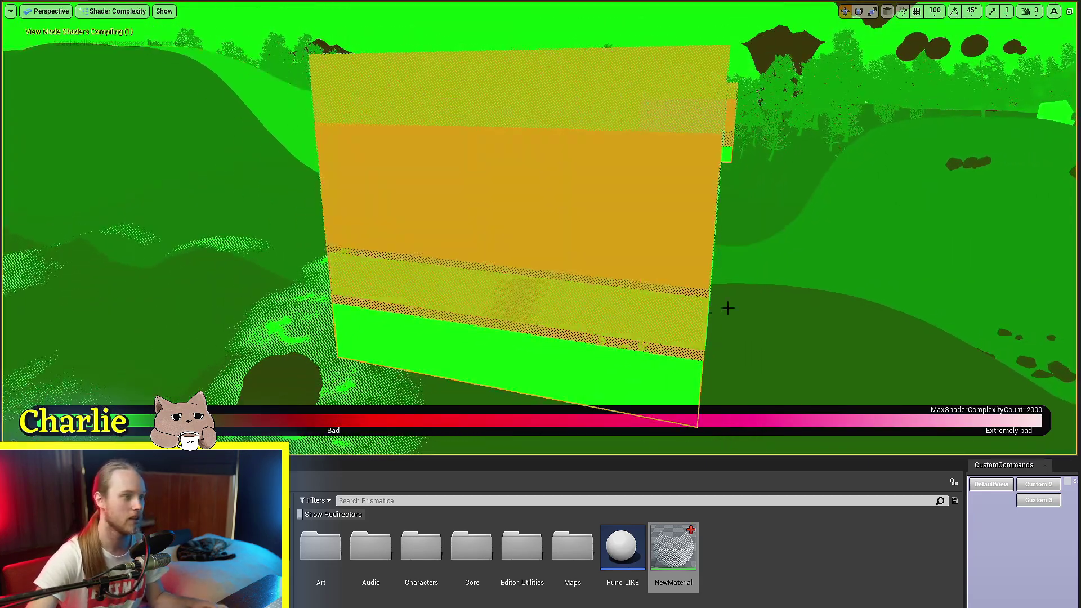
right_click_drag(809, 286, 782, 315)
right_click_drag(782, 273, 740, 289)
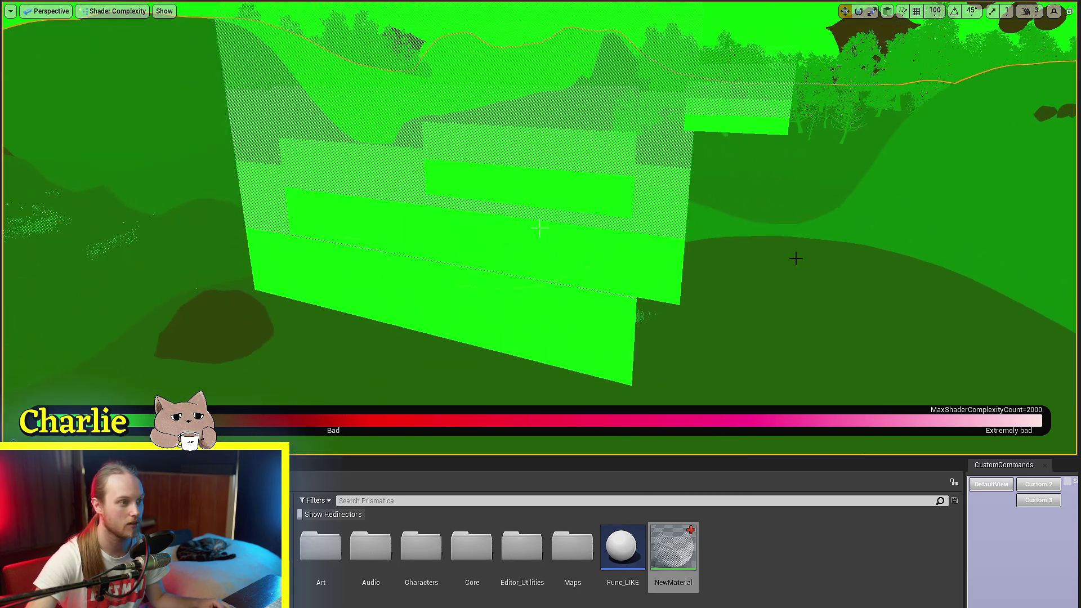